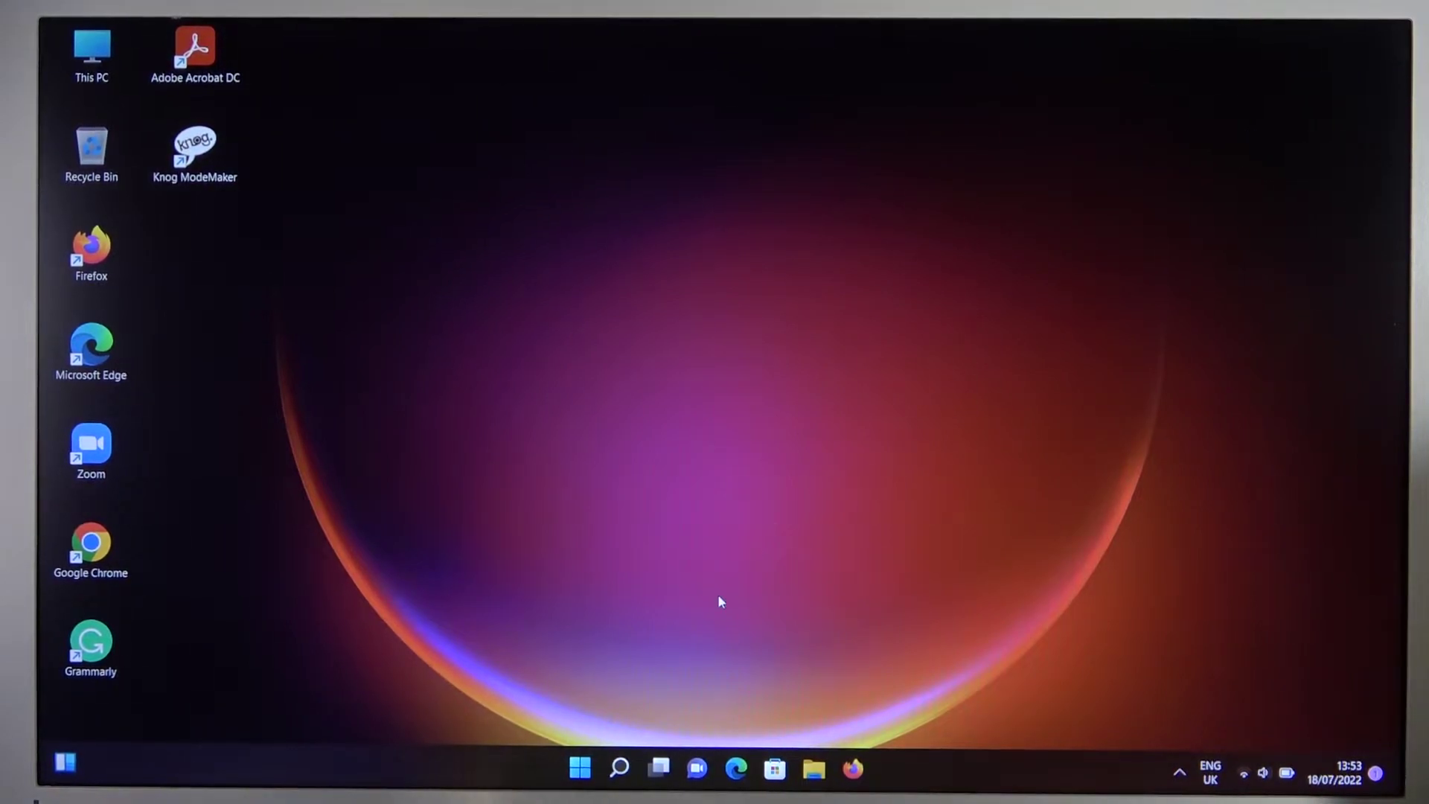
Open Settings from Start and switch Bluetooth on under Bluetooth & devices.
left_click(579, 767)
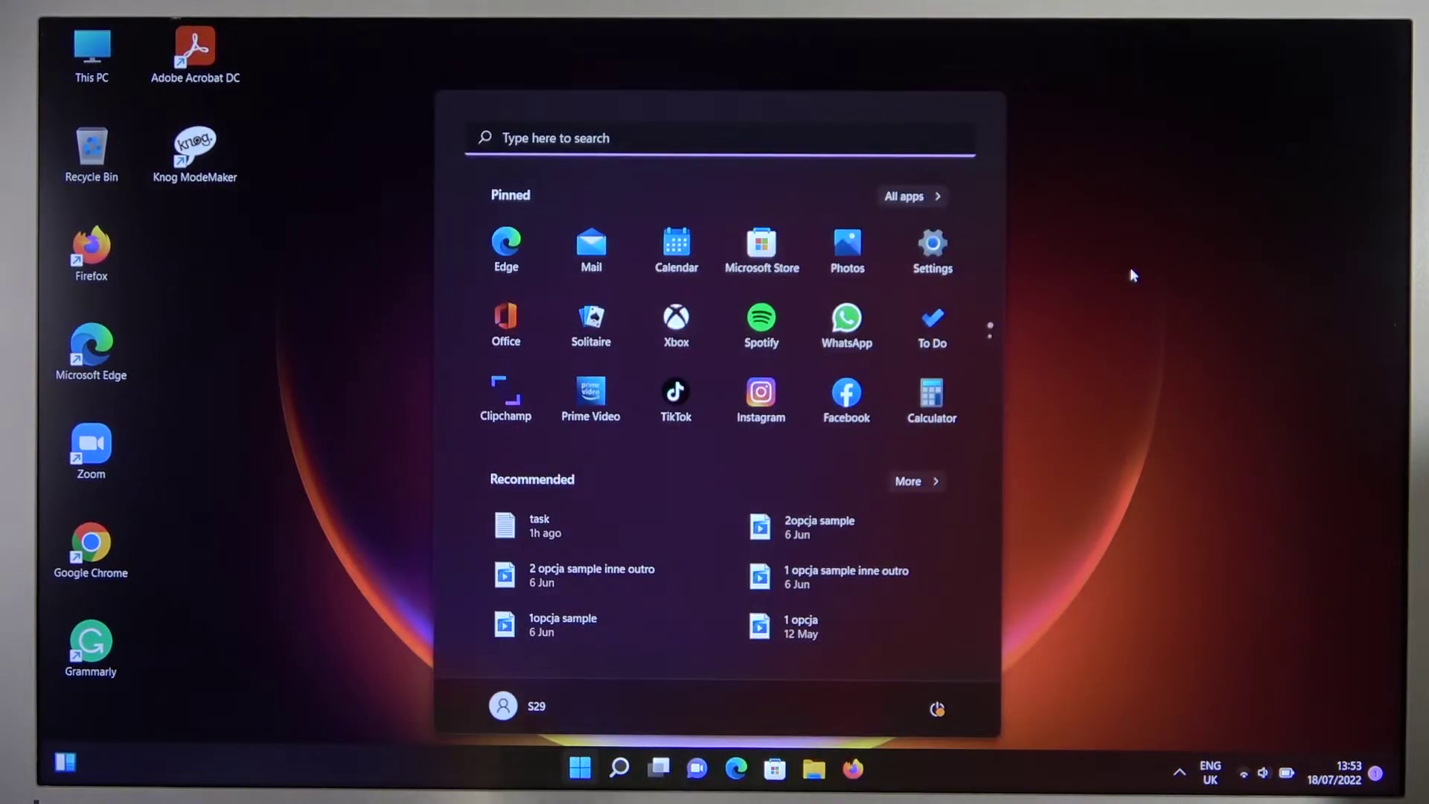
left_click(932, 247)
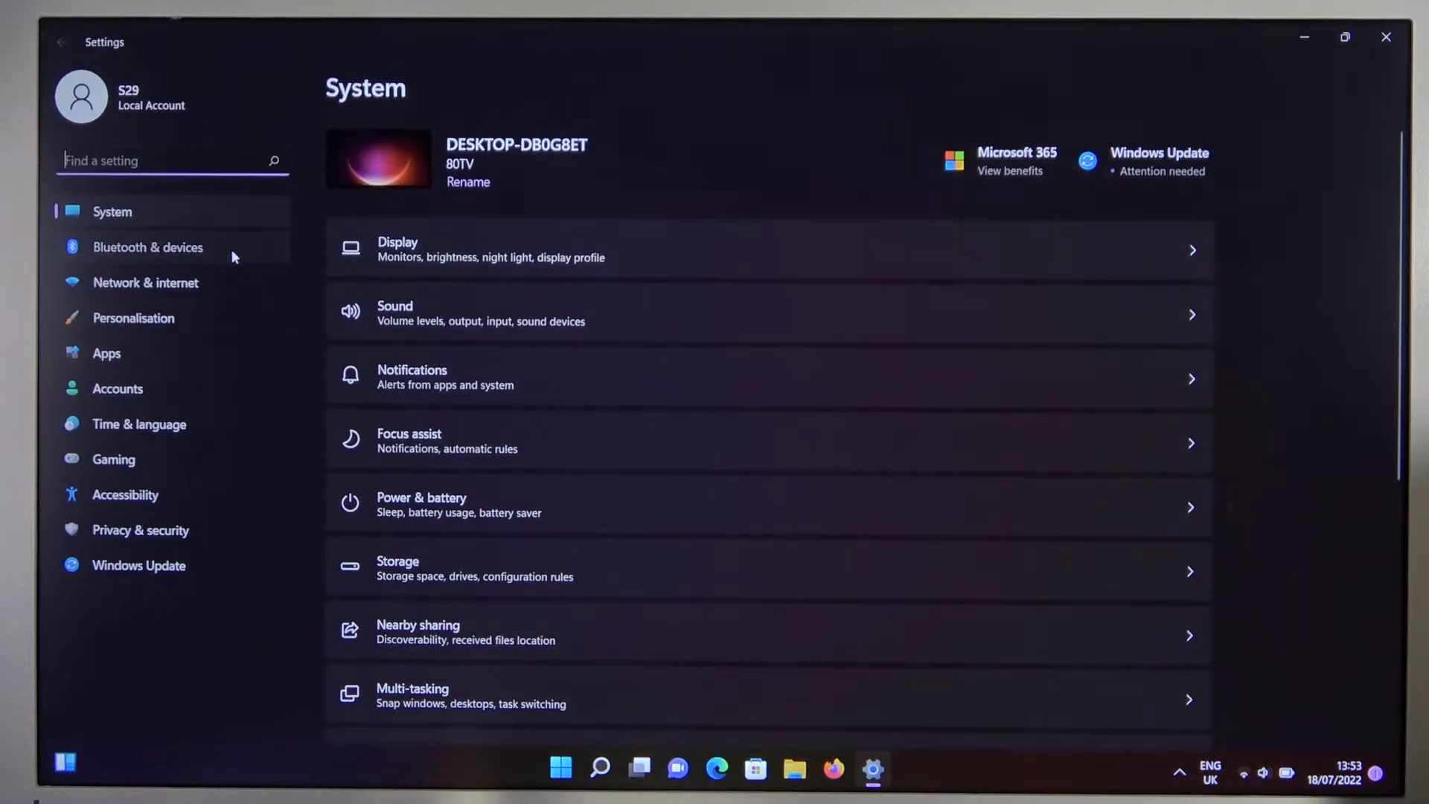
left_click(232, 249)
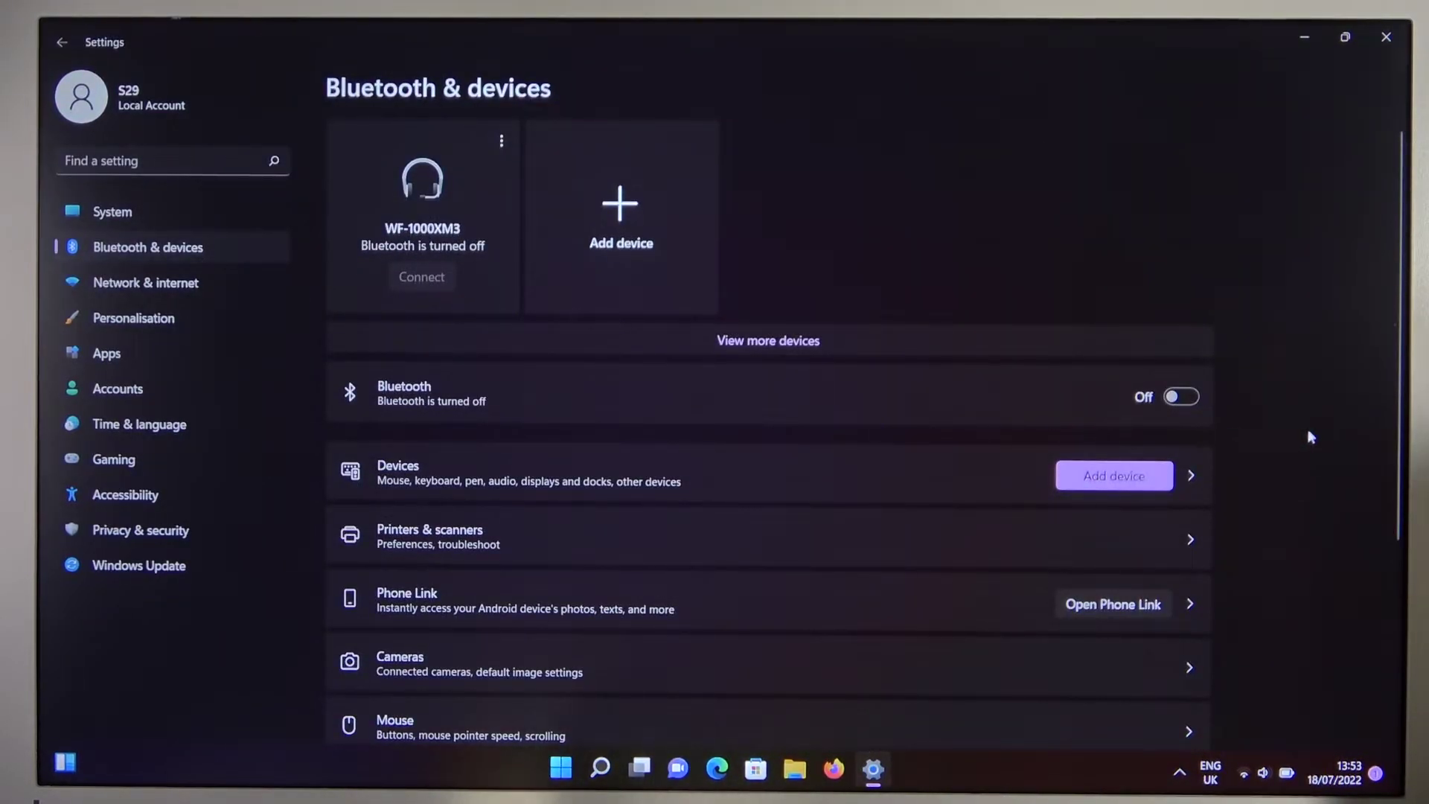
left_click(1186, 397)
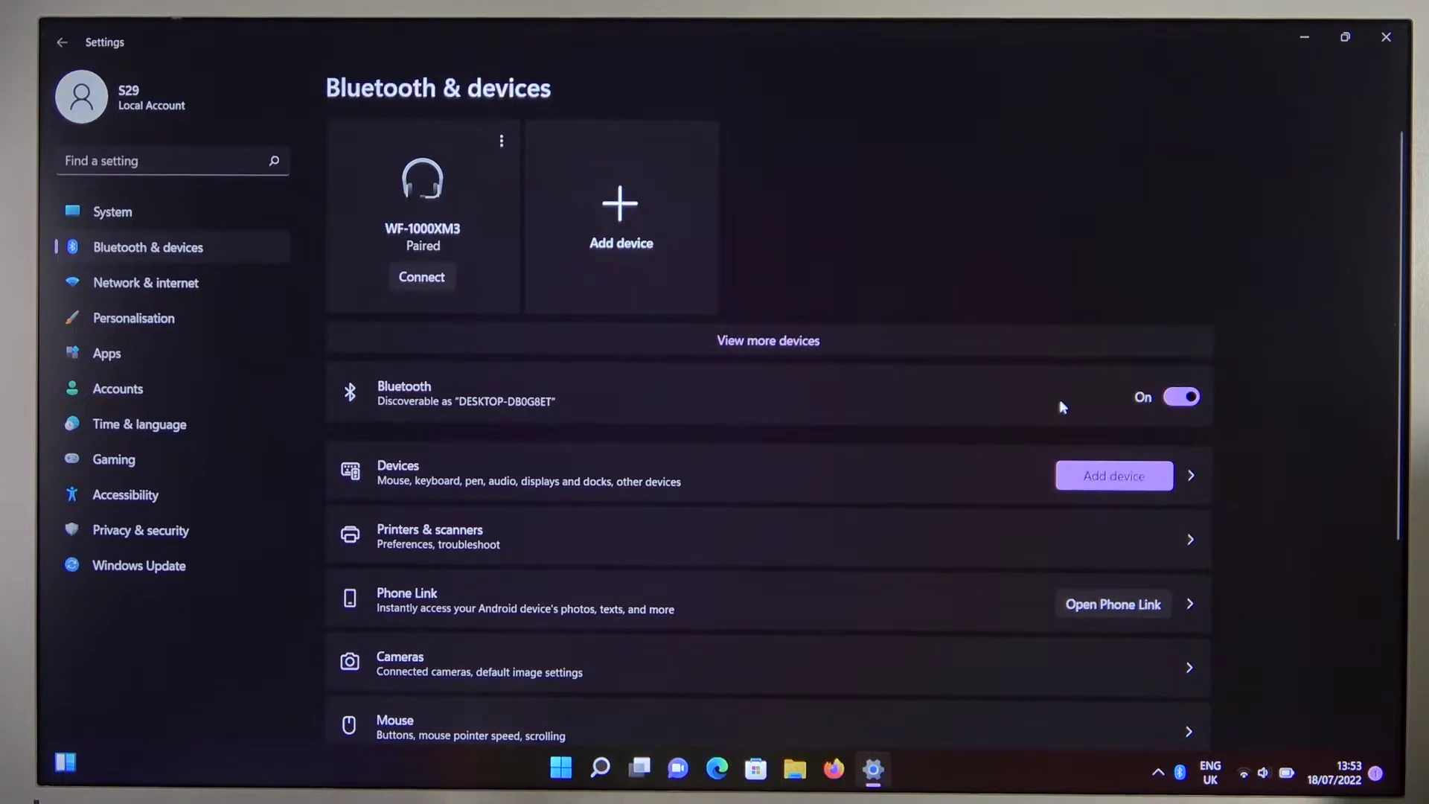
Add a Bluetooth device, pair the ACTON II speaker, and close the pairing window.
left_click(667, 256)
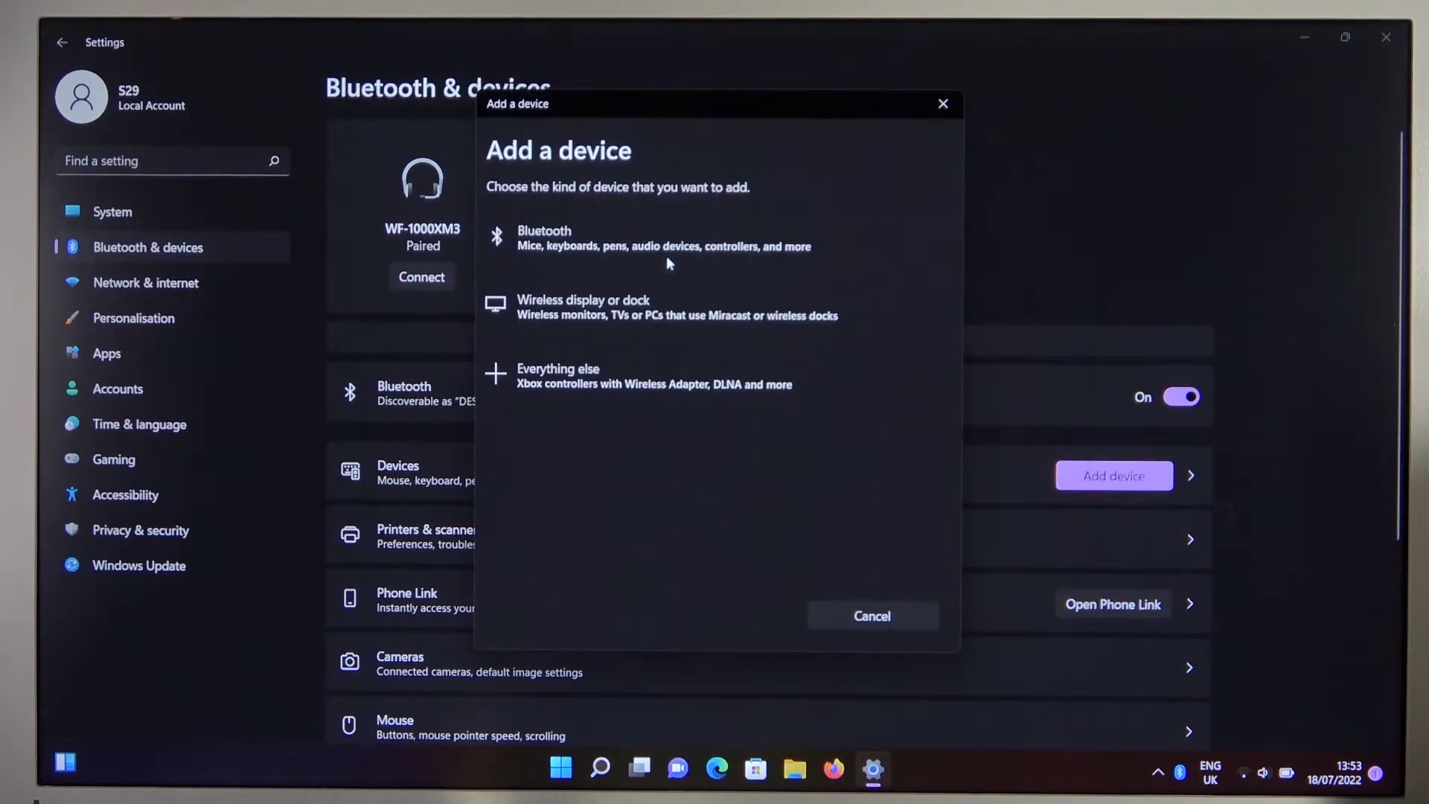
left_click(666, 255)
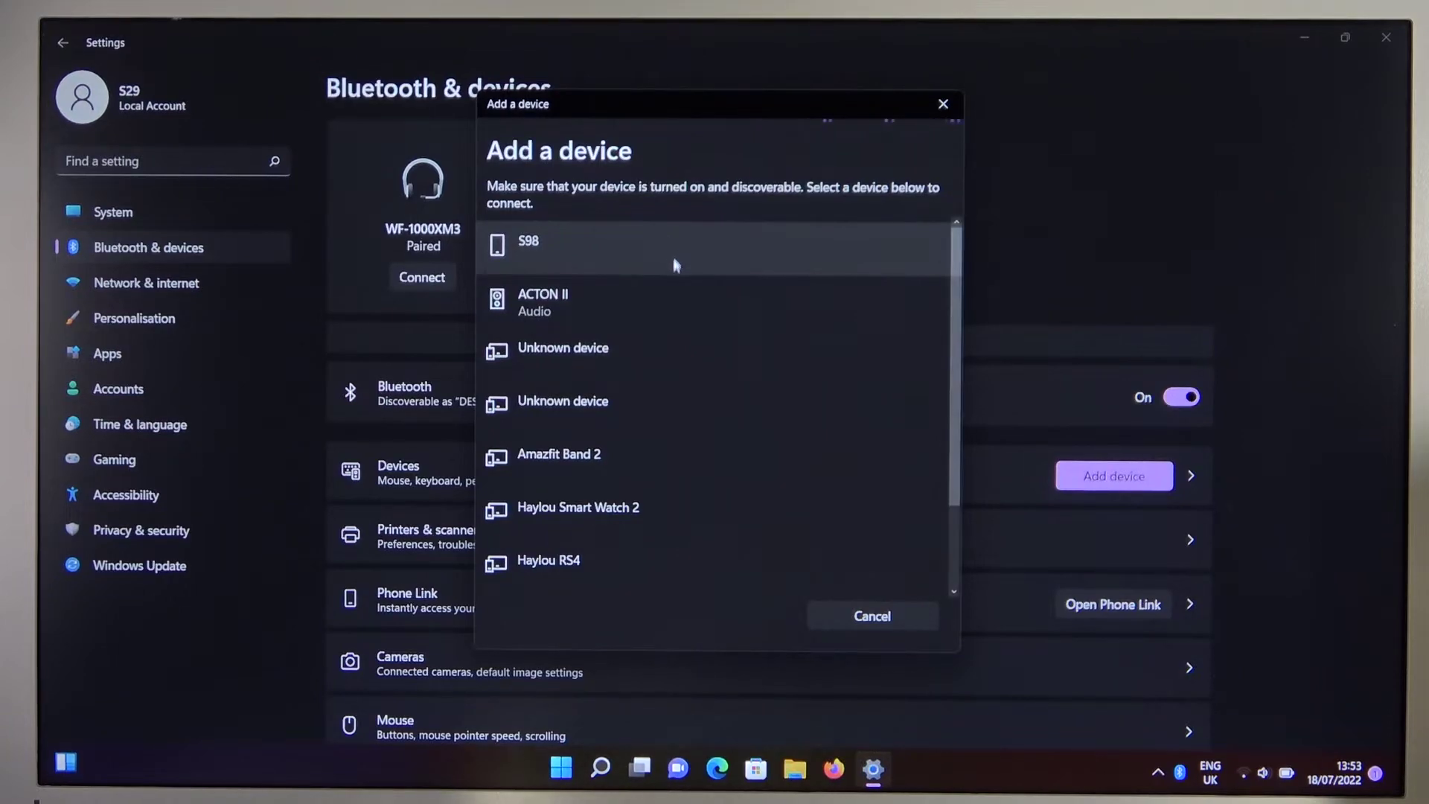
left_click(663, 281)
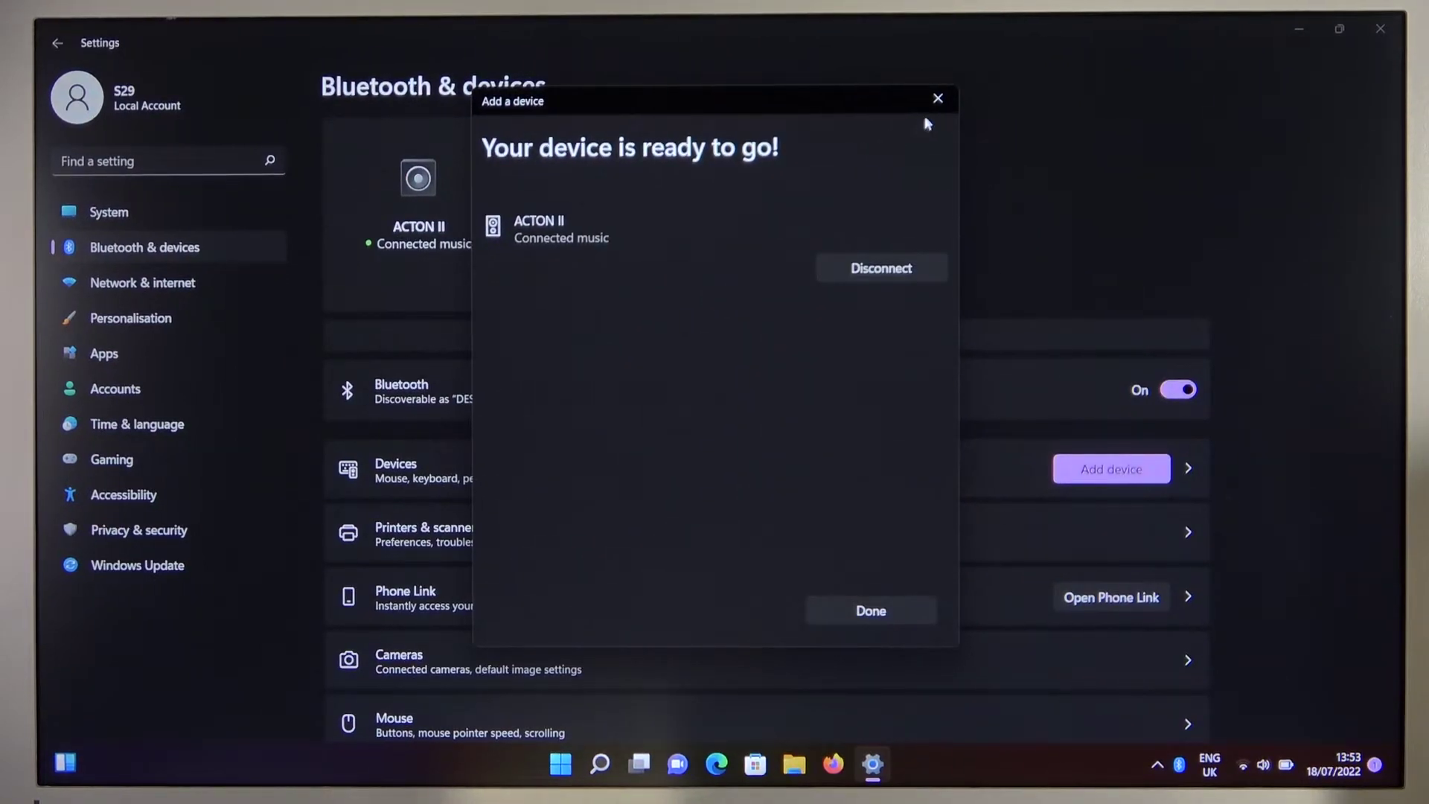
left_click(937, 100)
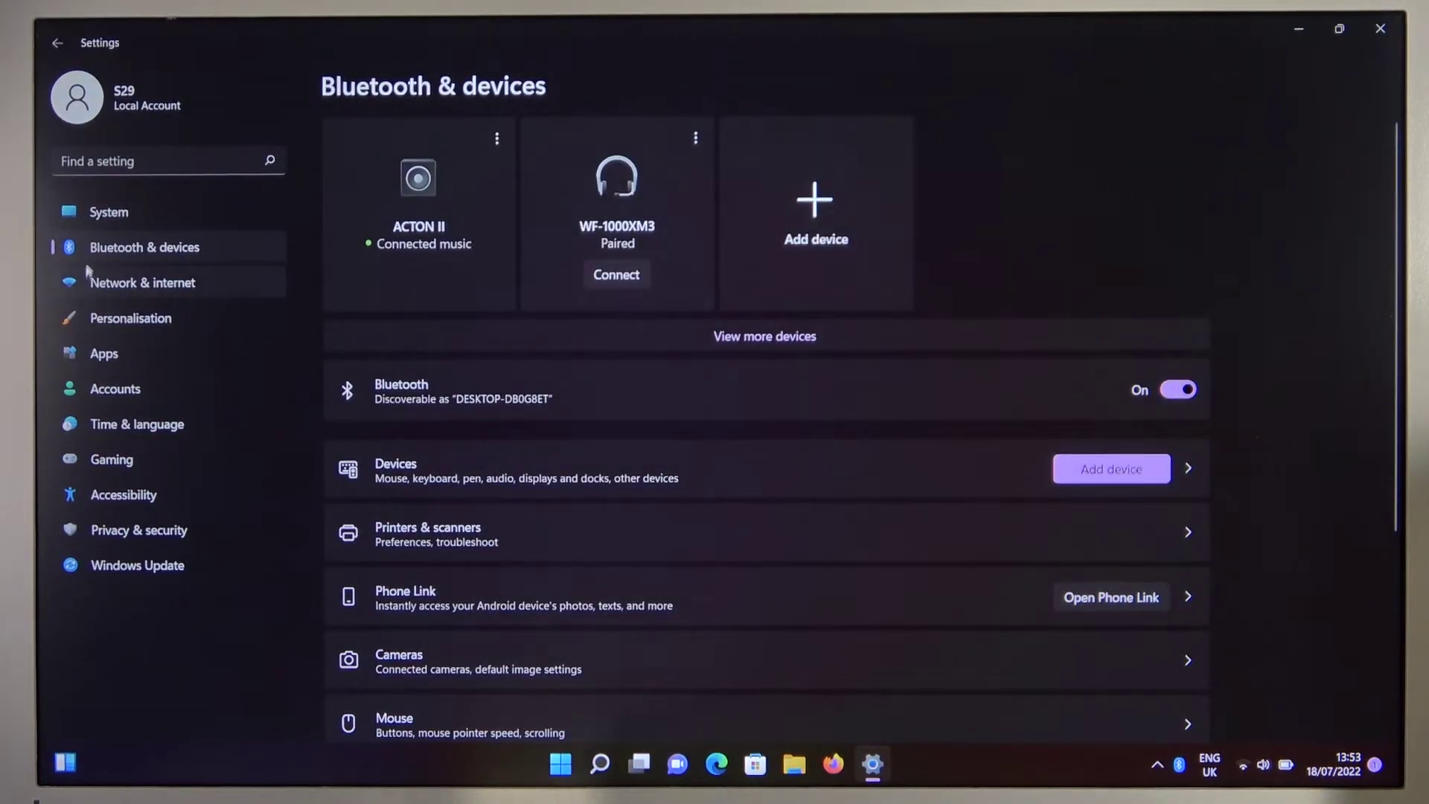
Go to System > Sound to confirm ACTON II is the output device.
left_click(110, 212)
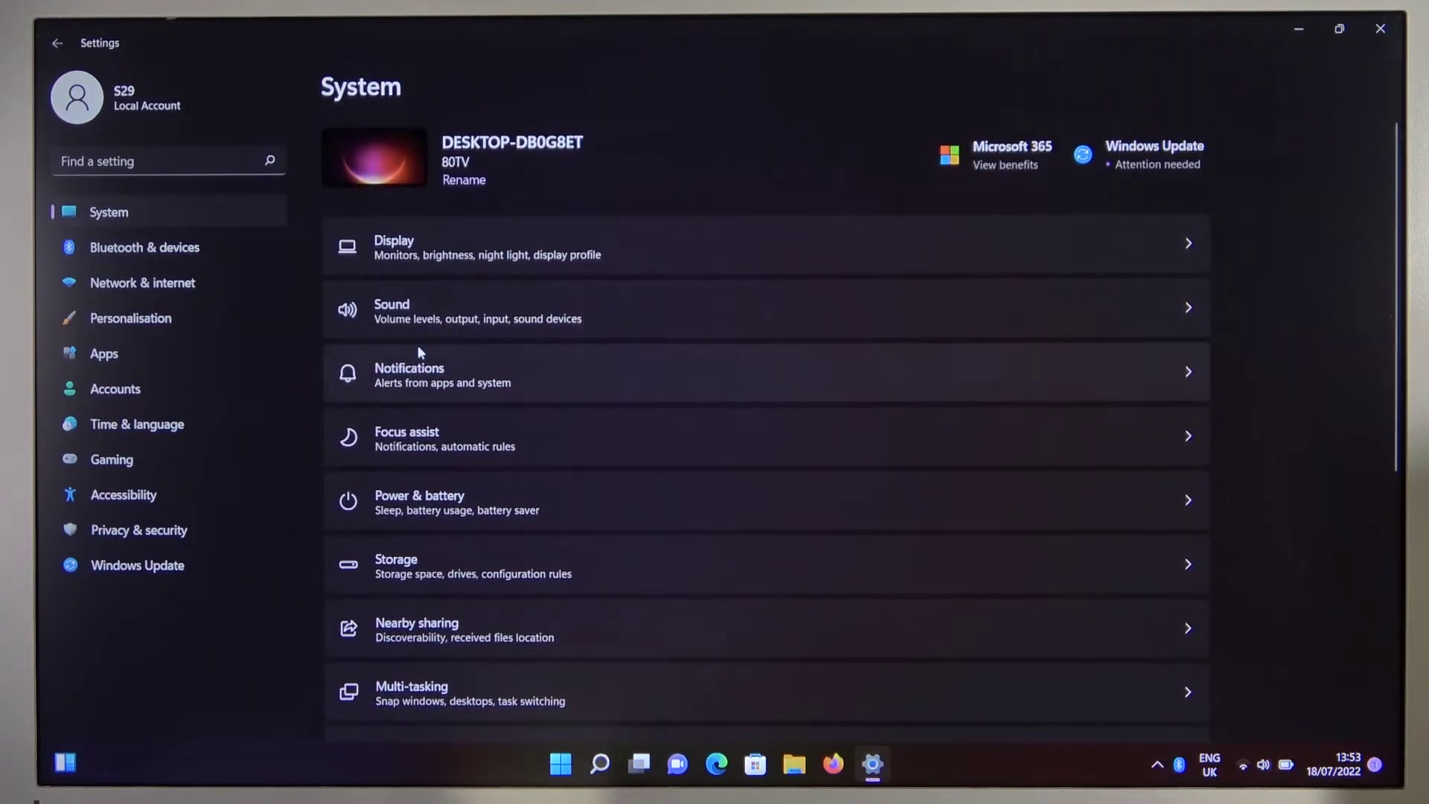
left_click(488, 315)
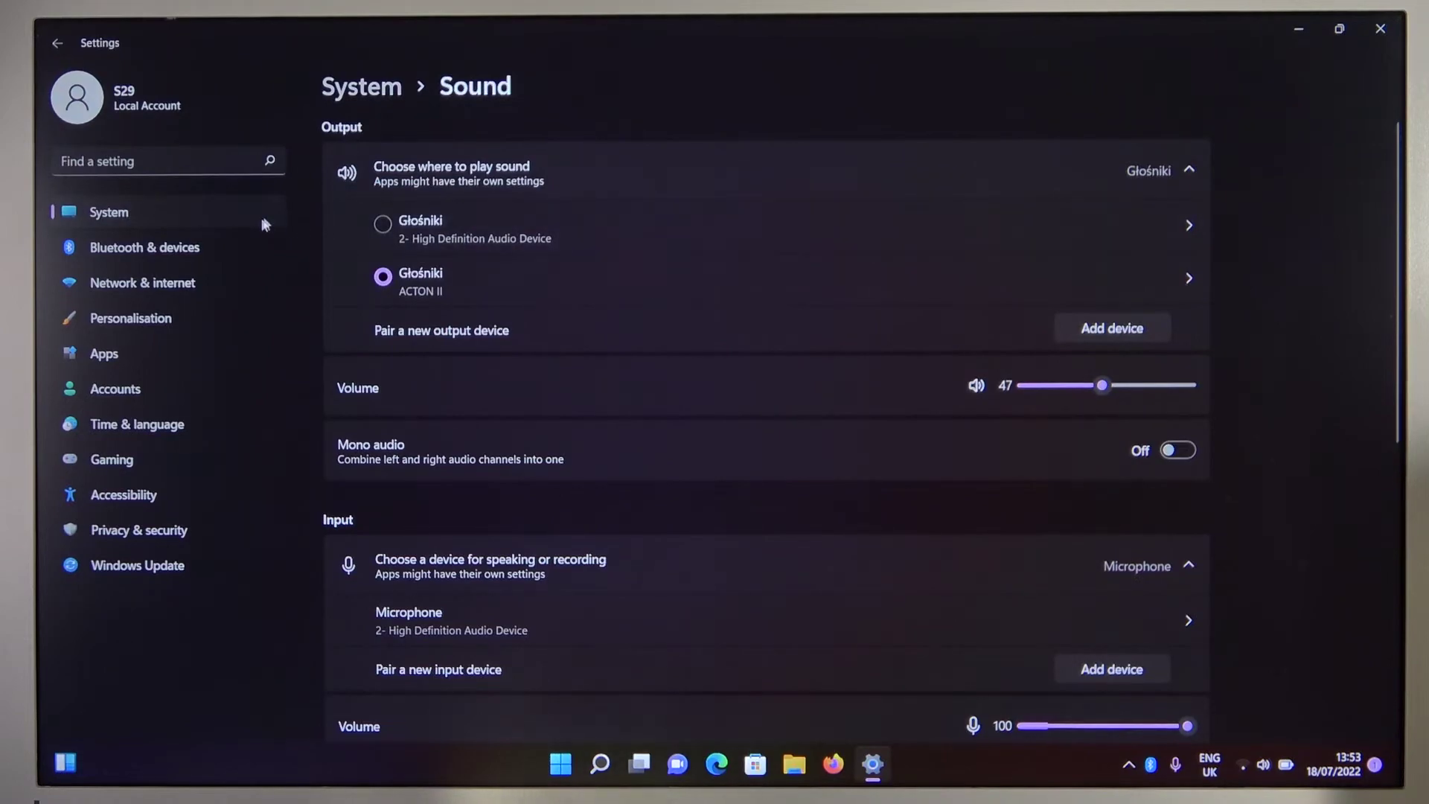
On Bluetooth & devices, choose Remove device from the ACTON II card's options.
left_click(226, 243)
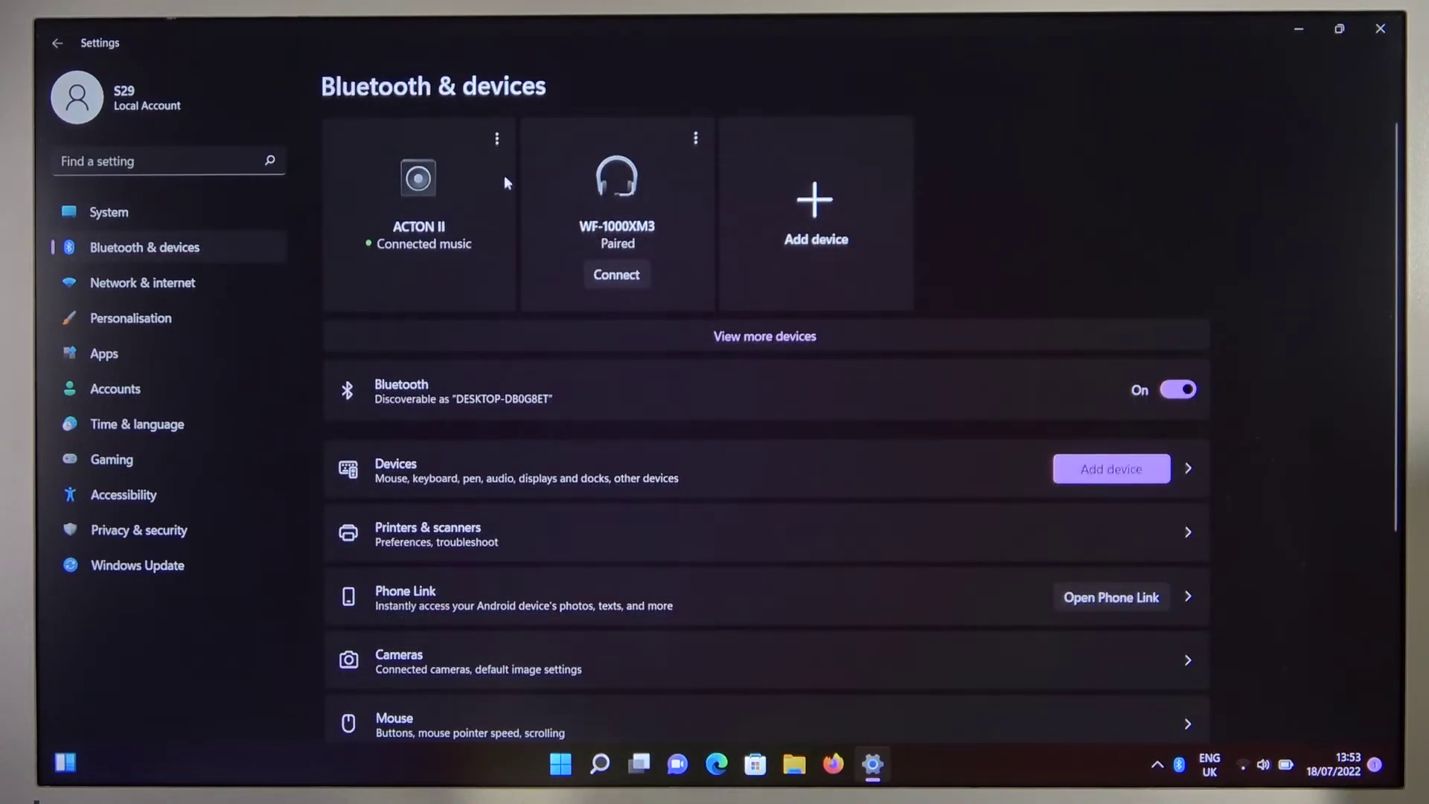
left_click(498, 140)
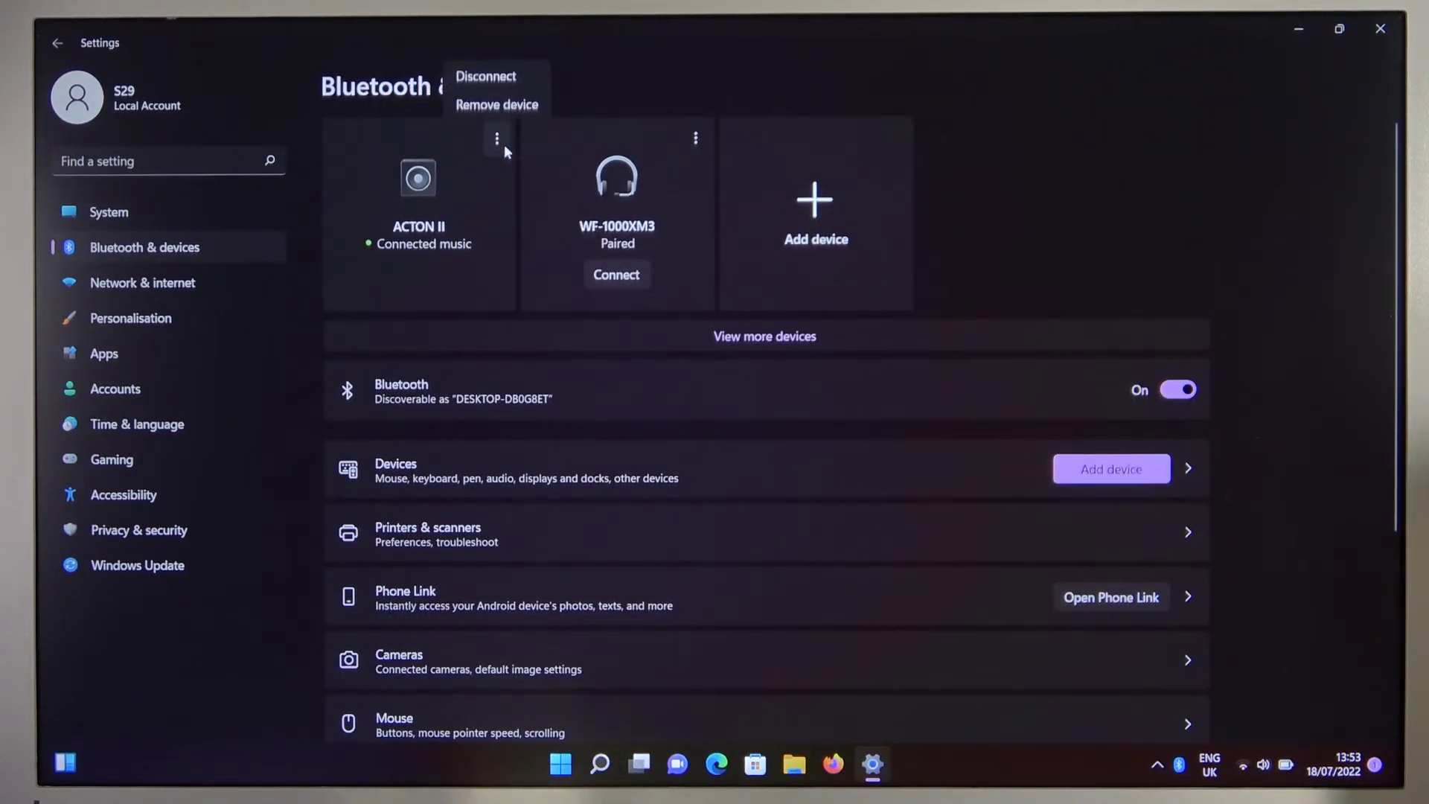
left_click(496, 102)
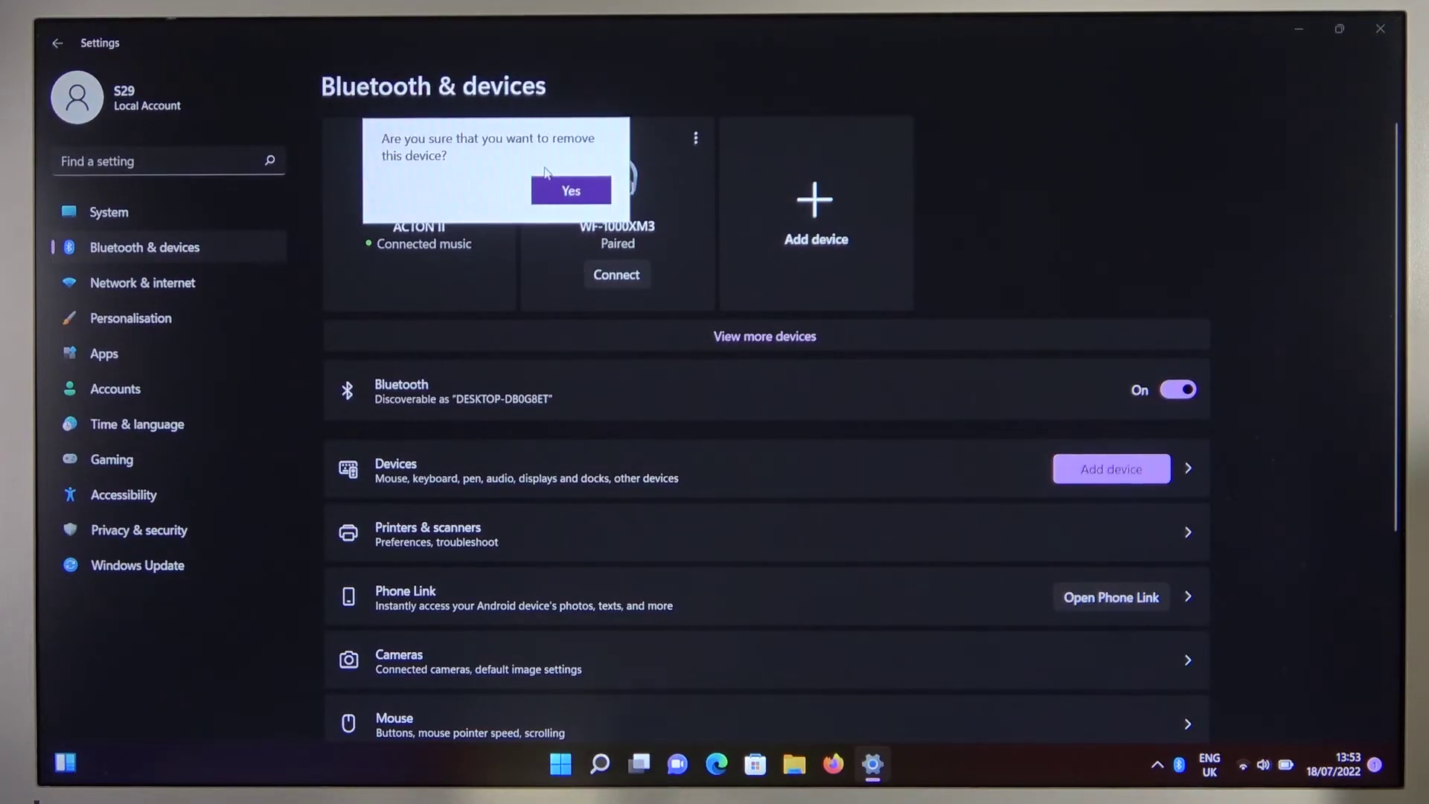